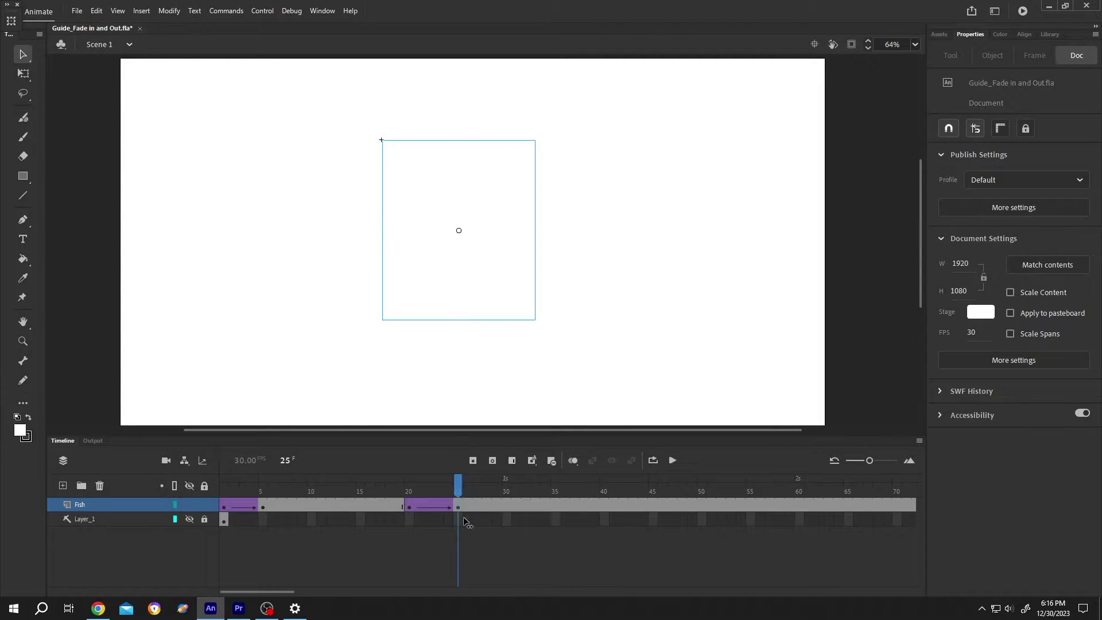
# Create a new layer above Fish and rename it XXX
pyautogui.moveTo(489, 521); pyautogui.dragTo(339, 521)
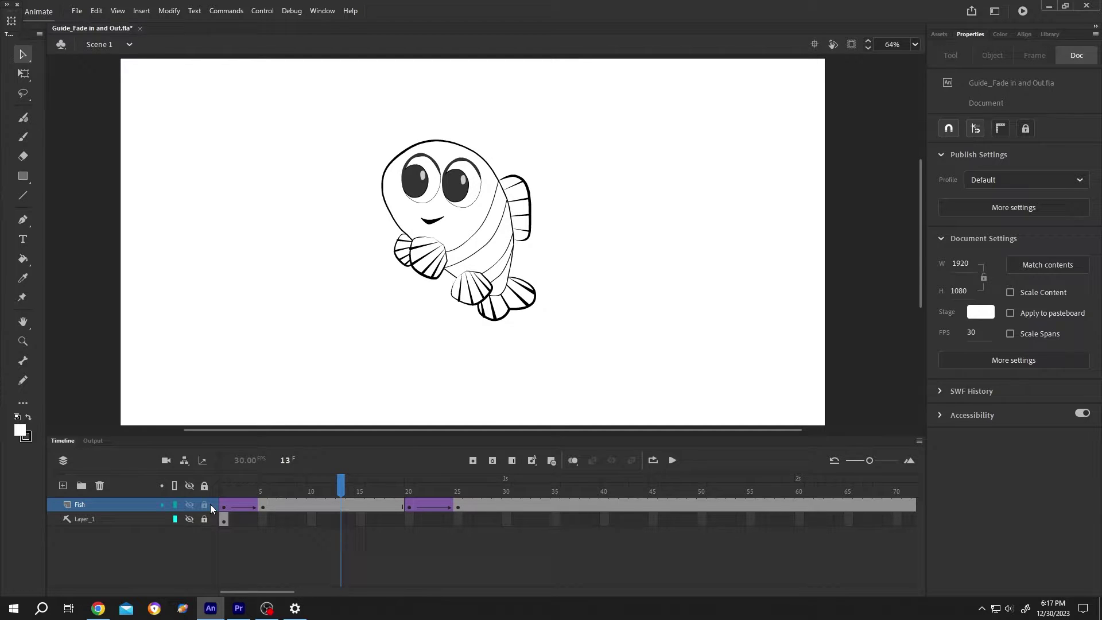
pyautogui.click(210, 503)
pyautogui.click(64, 485)
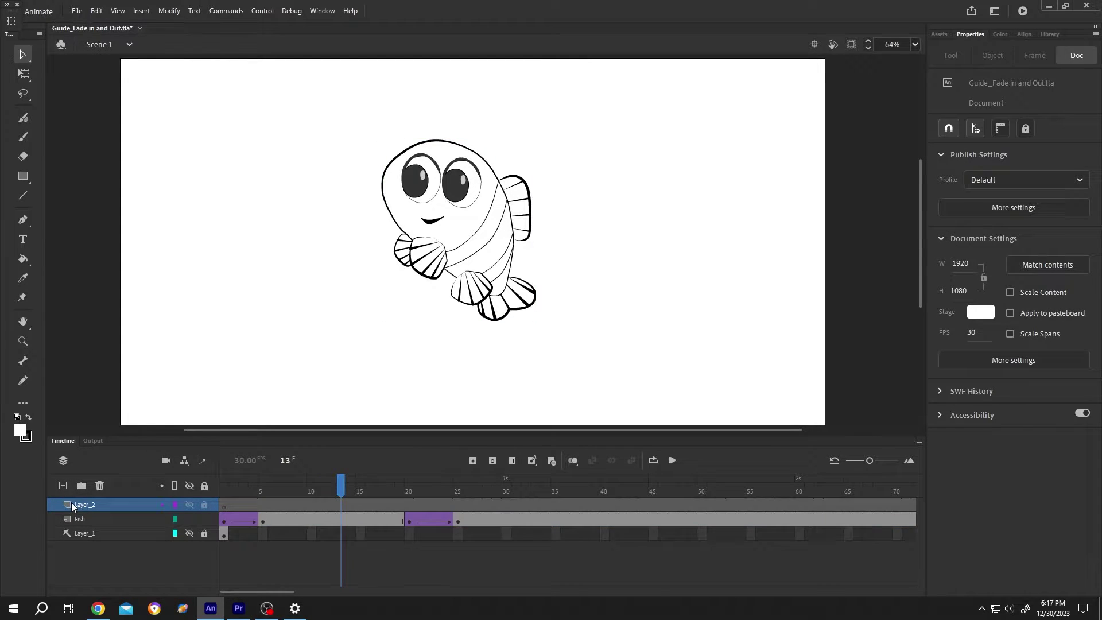
pyautogui.doubleClick(88, 503)
pyautogui.write('x')
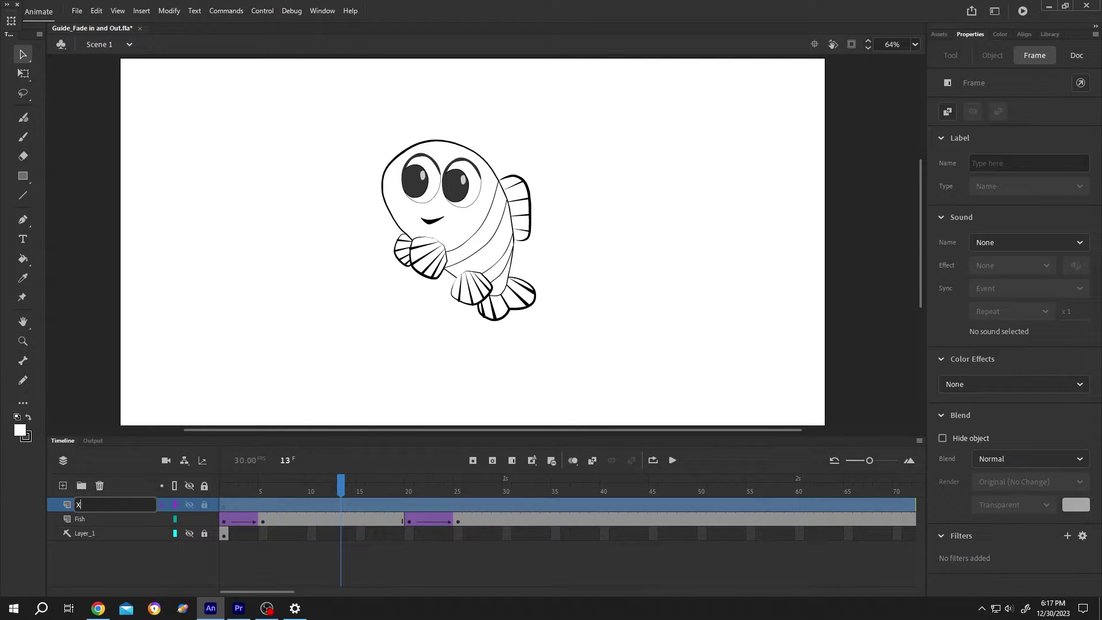
pyautogui.write('XXX')
pyautogui.press('Return')
pyautogui.click(23, 176)
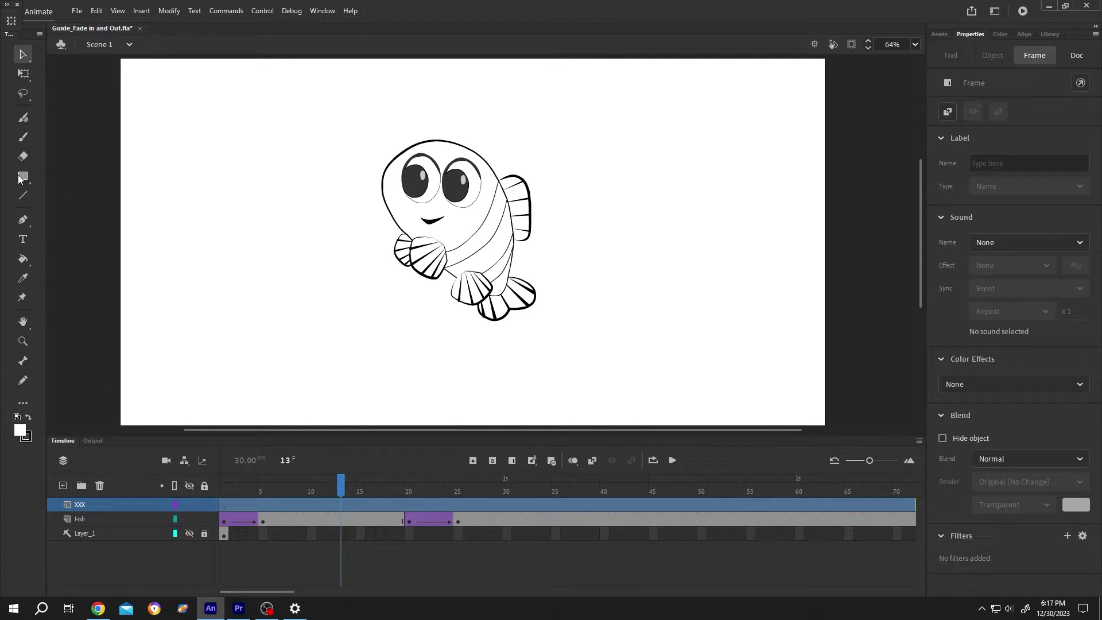
# Draw a rectangle left of the fish on layer XXX and fill it red
pyautogui.moveTo(267, 172); pyautogui.dragTo(377, 253)
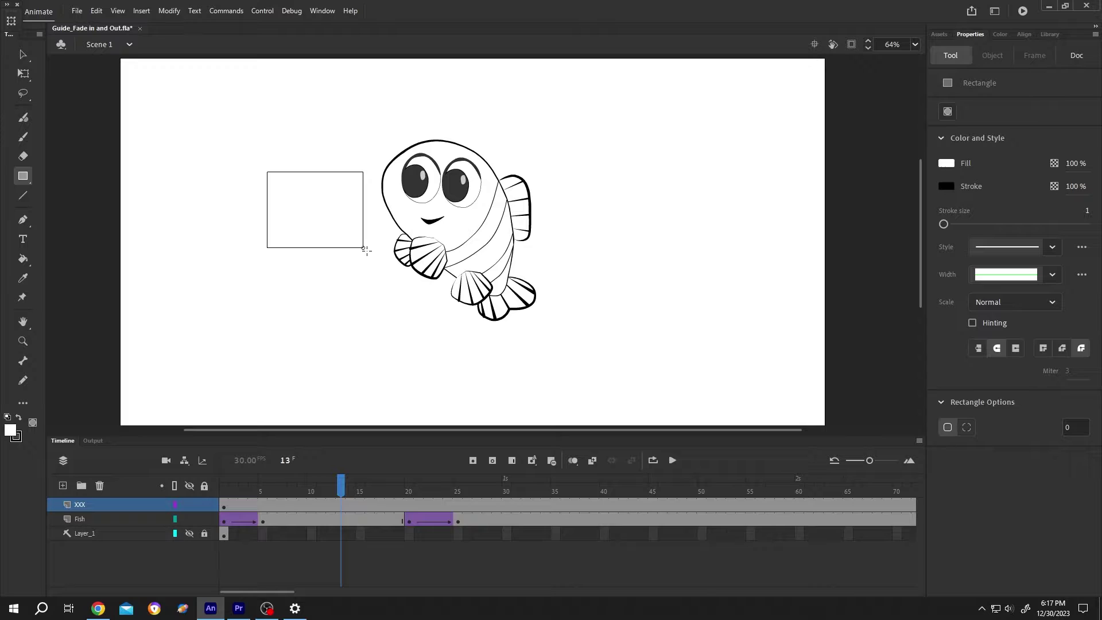
pyautogui.click(23, 56)
pyautogui.moveTo(221, 151); pyautogui.dragTo(457, 298)
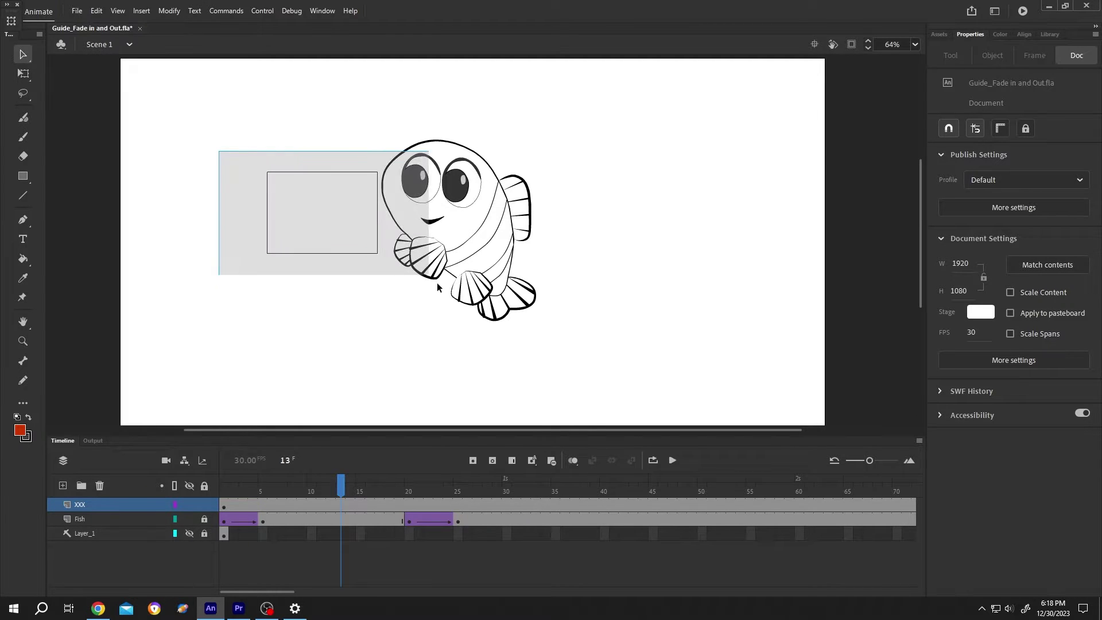
pyautogui.click(16, 433)
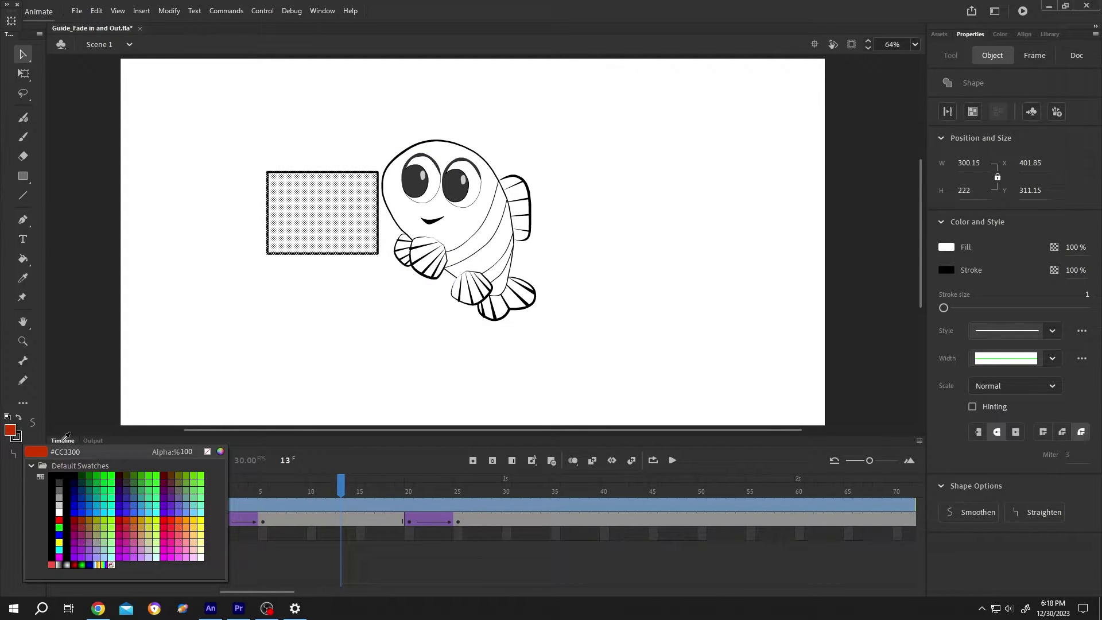
pyautogui.click(132, 518)
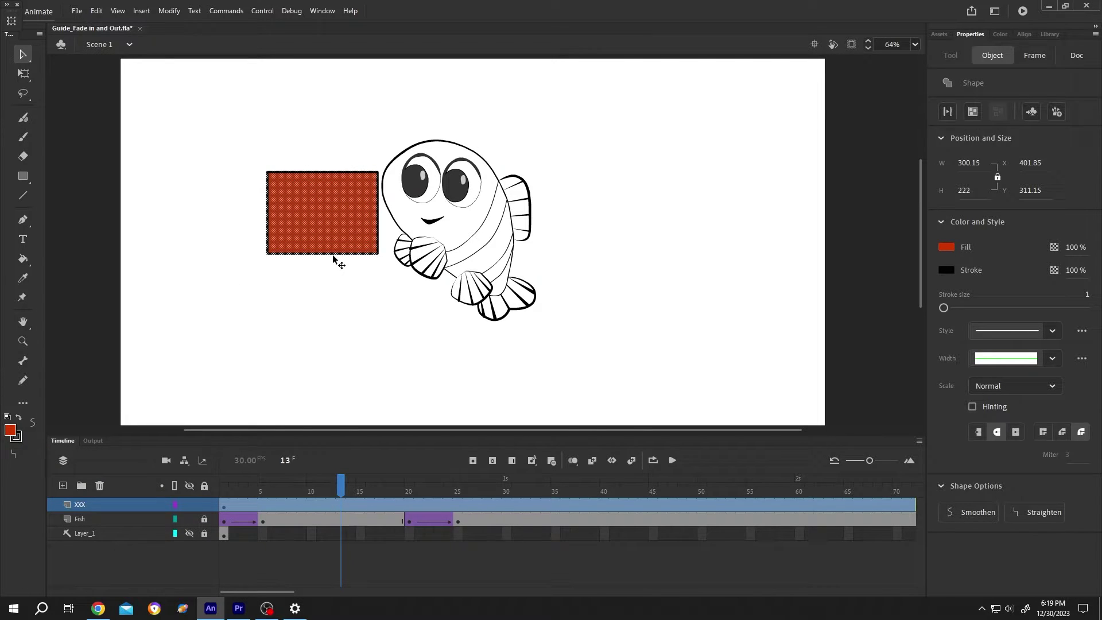
# Convert the red rectangle to a Graphic symbol named BOX
pyautogui.rightClick(320, 185)
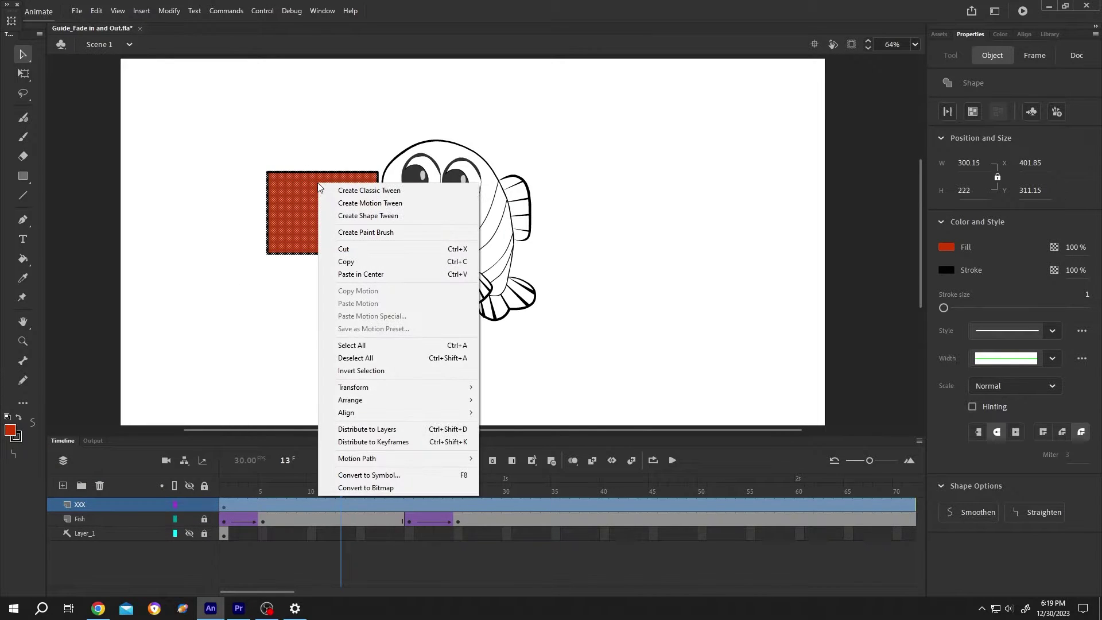
pyautogui.click(421, 476)
pyautogui.write('BOX')
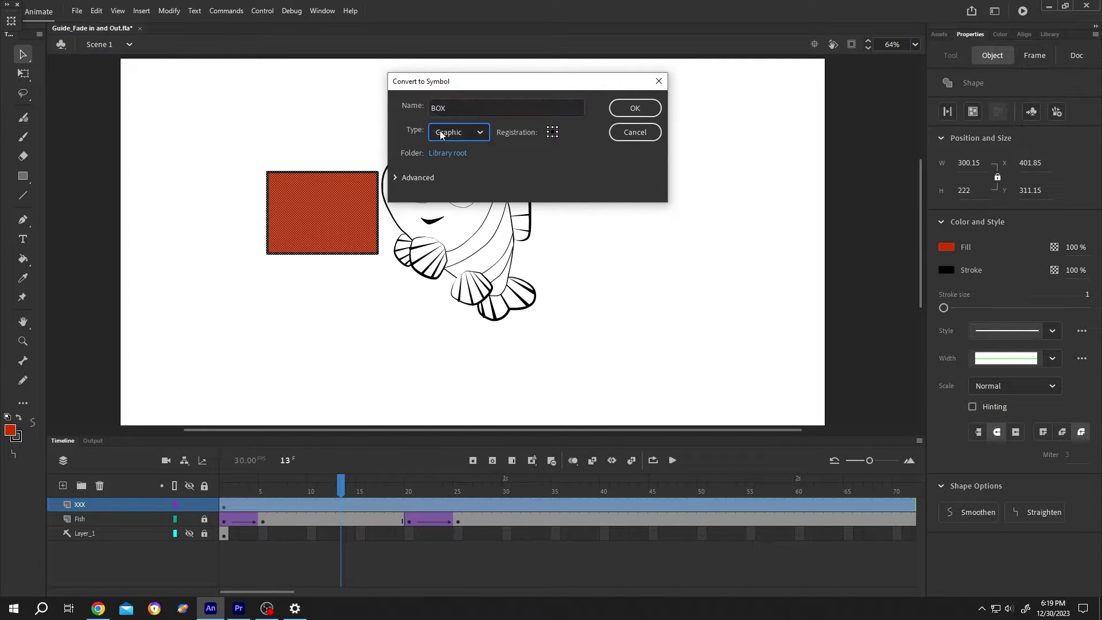
pyautogui.click(456, 132)
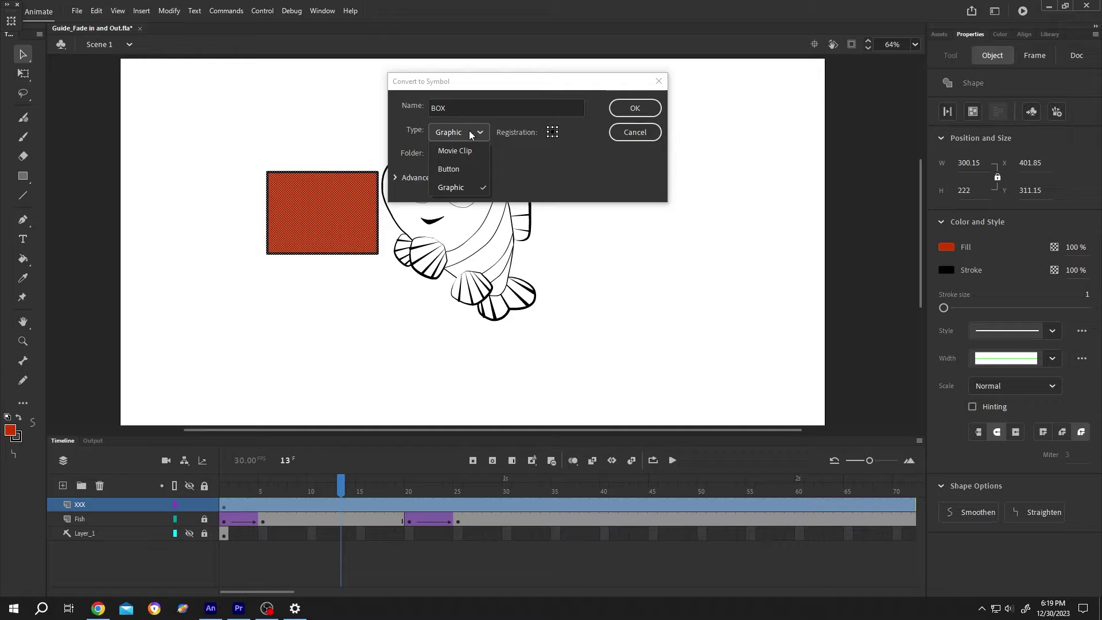
pyautogui.click(457, 190)
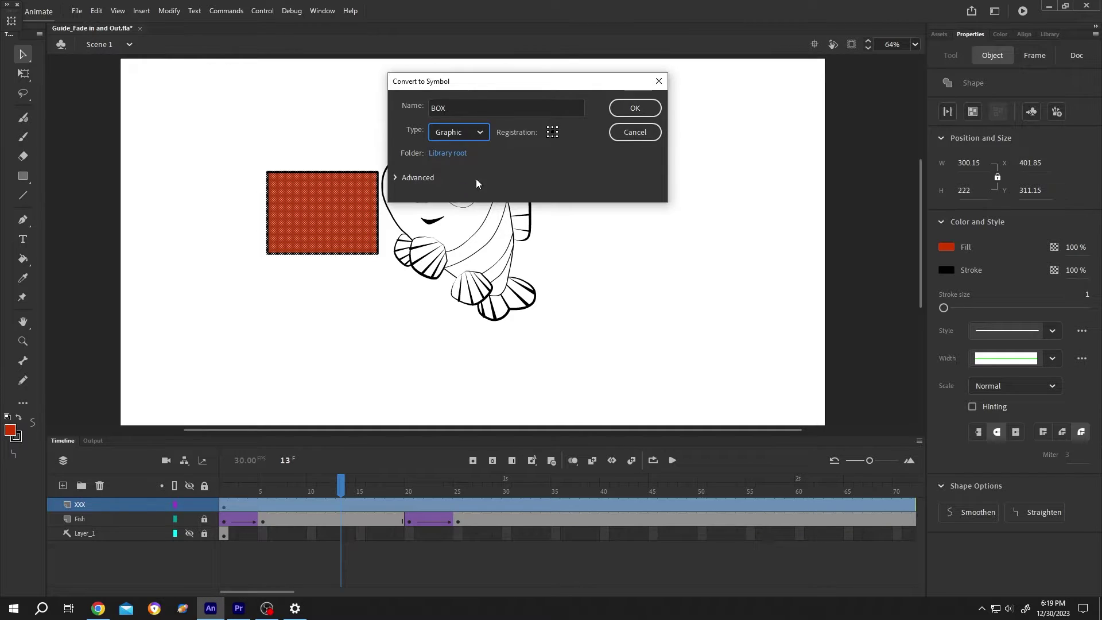
pyautogui.click(634, 108)
# Apply the Alpha colour effect (100%) to the BOX instance and move to frame 10
pyautogui.moveTo(208, 123); pyautogui.dragTo(391, 280)
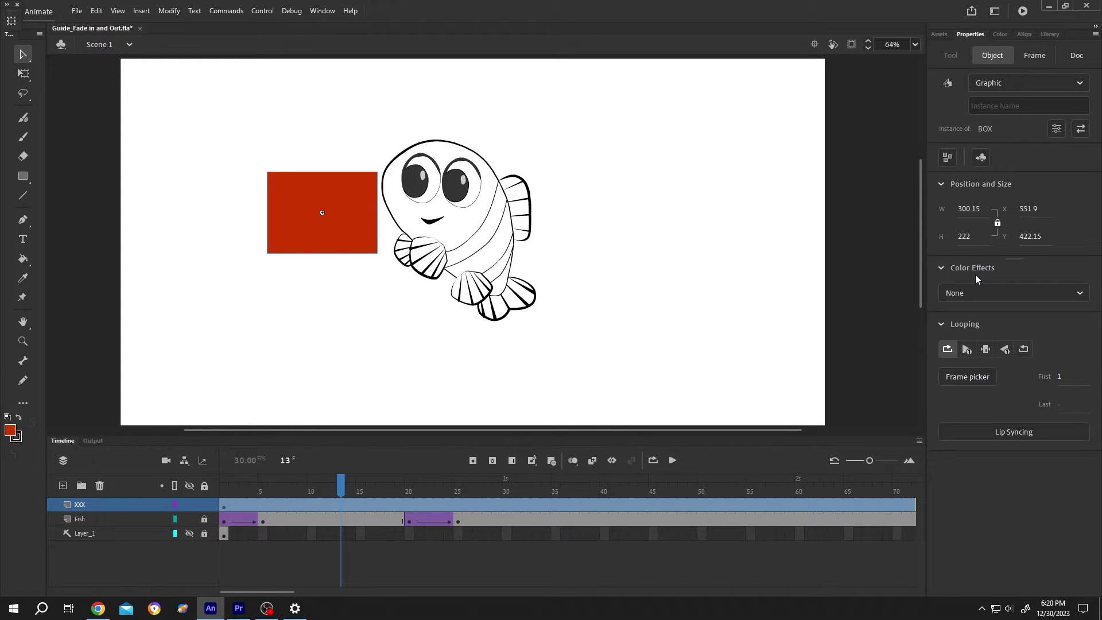
pyautogui.click(1078, 293)
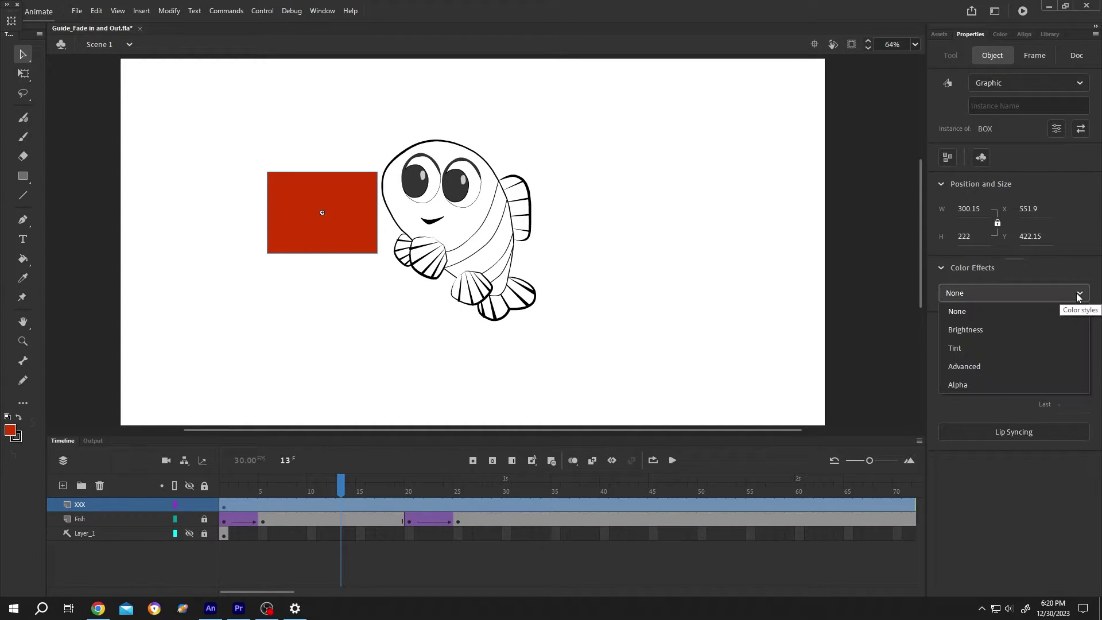
pyautogui.click(973, 391)
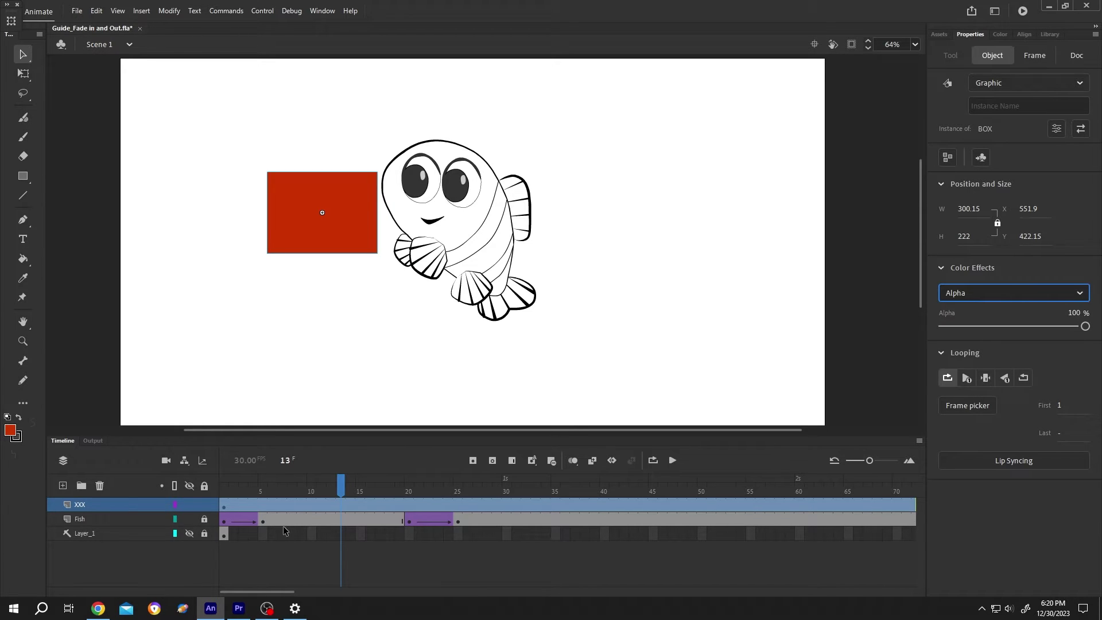
pyautogui.click(343, 487)
pyautogui.moveTo(343, 487)
pyautogui.mouseDown()
pyautogui.moveTo(224, 488)
pyautogui.moveTo(311, 491)
pyautogui.mouseUp()
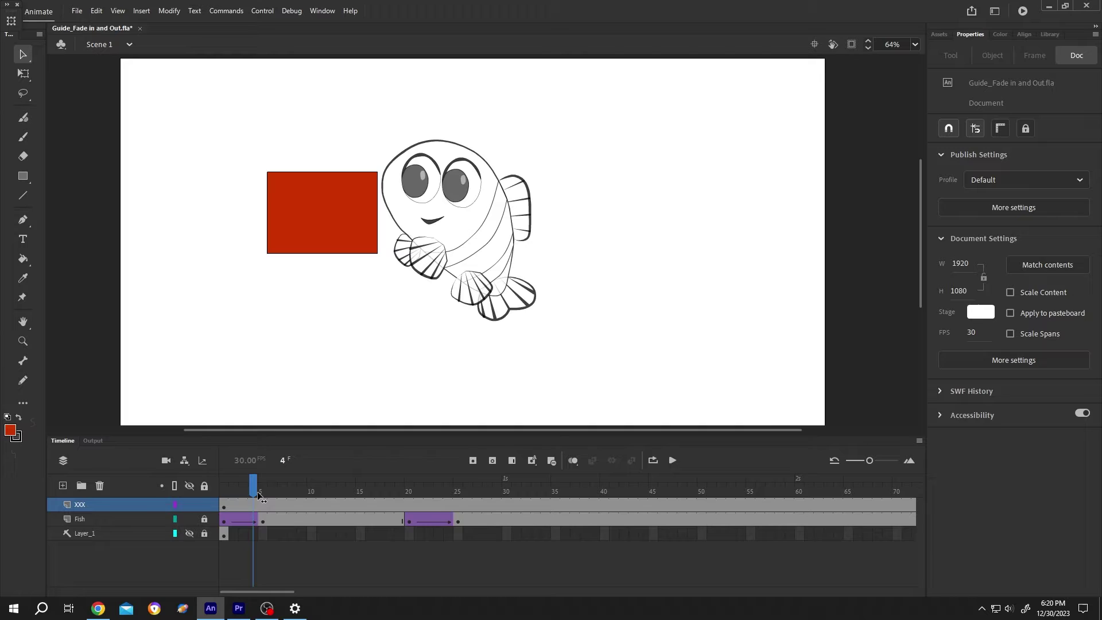
# Insert keyframes at frames 10 and 25 on layer XXX and select frame 35
pyautogui.click(310, 507)
pyautogui.press('F6')
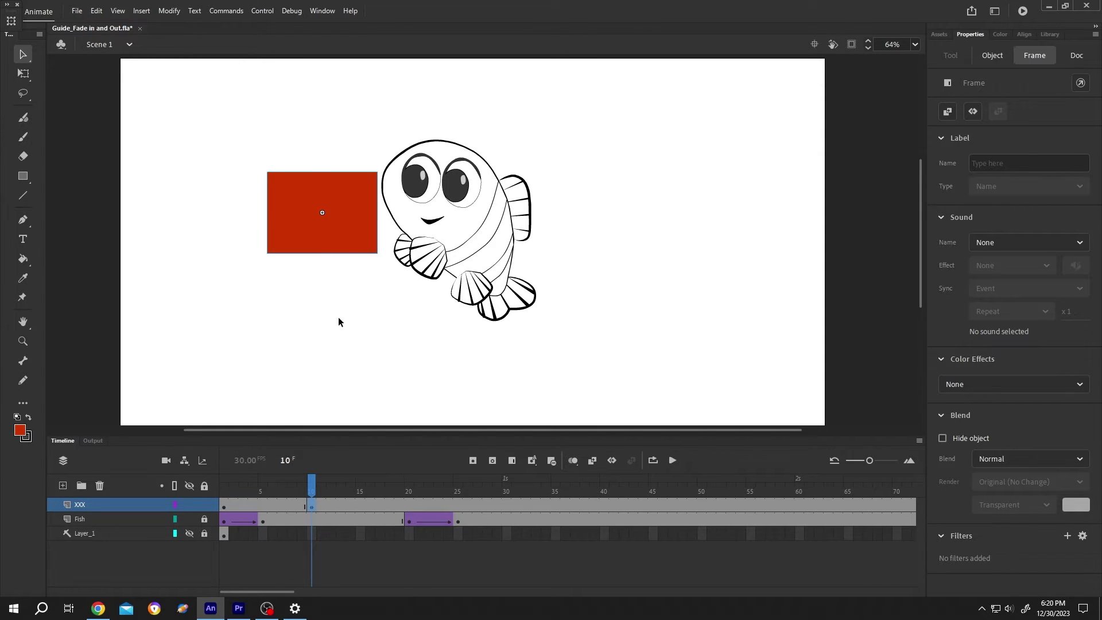
pyautogui.moveTo(315, 479); pyautogui.dragTo(469, 483)
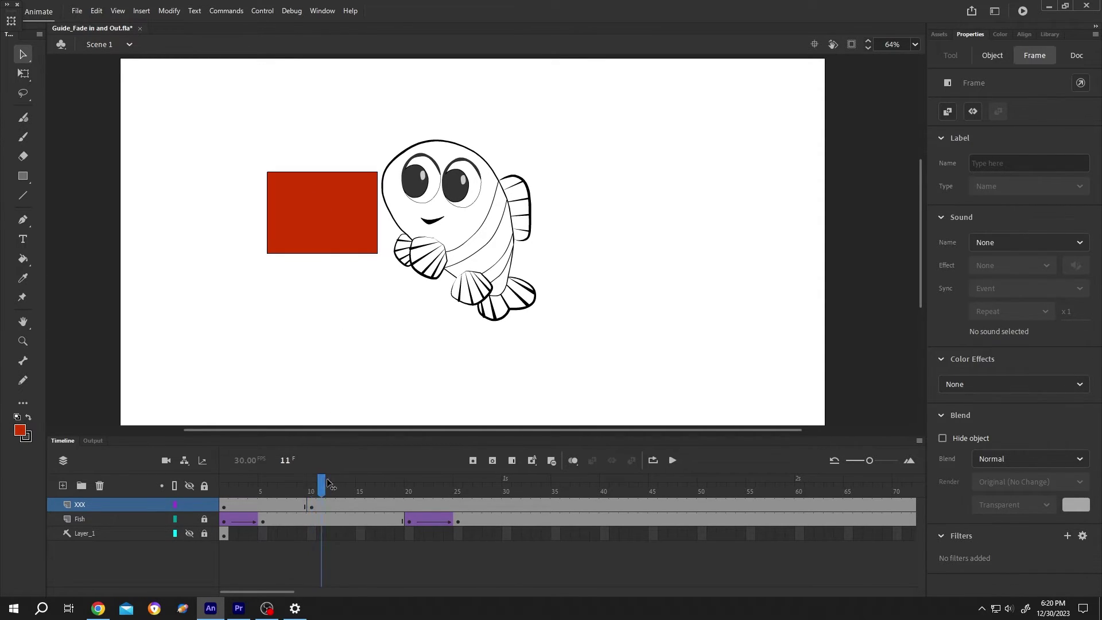
pyautogui.click(455, 503)
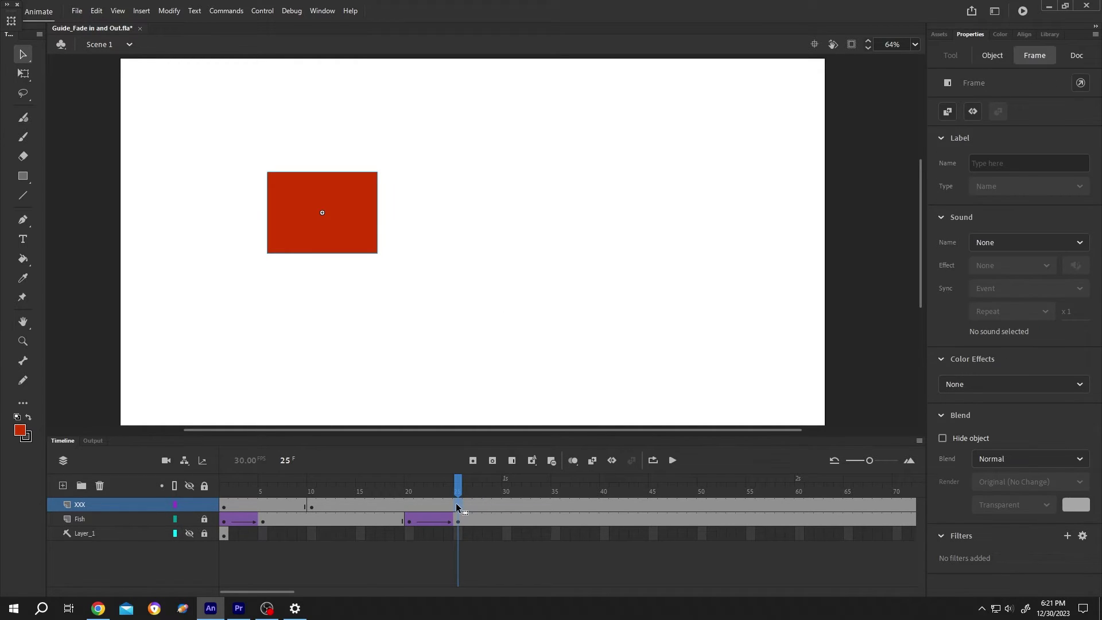
pyautogui.press('F6')
pyautogui.moveTo(457, 484); pyautogui.dragTo(556, 486)
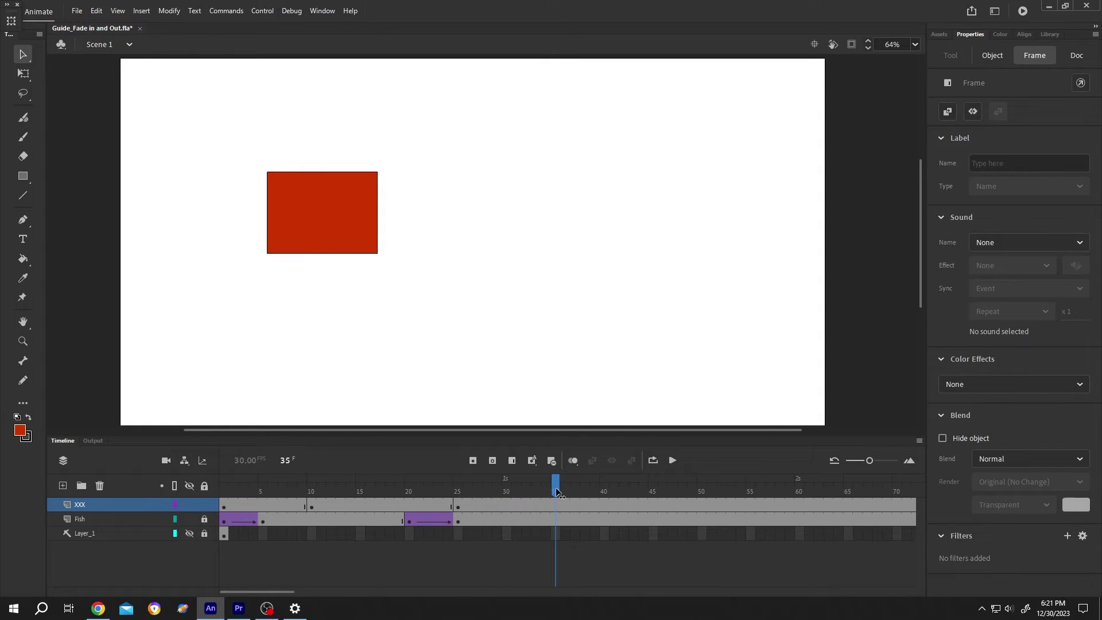
pyautogui.click(557, 508)
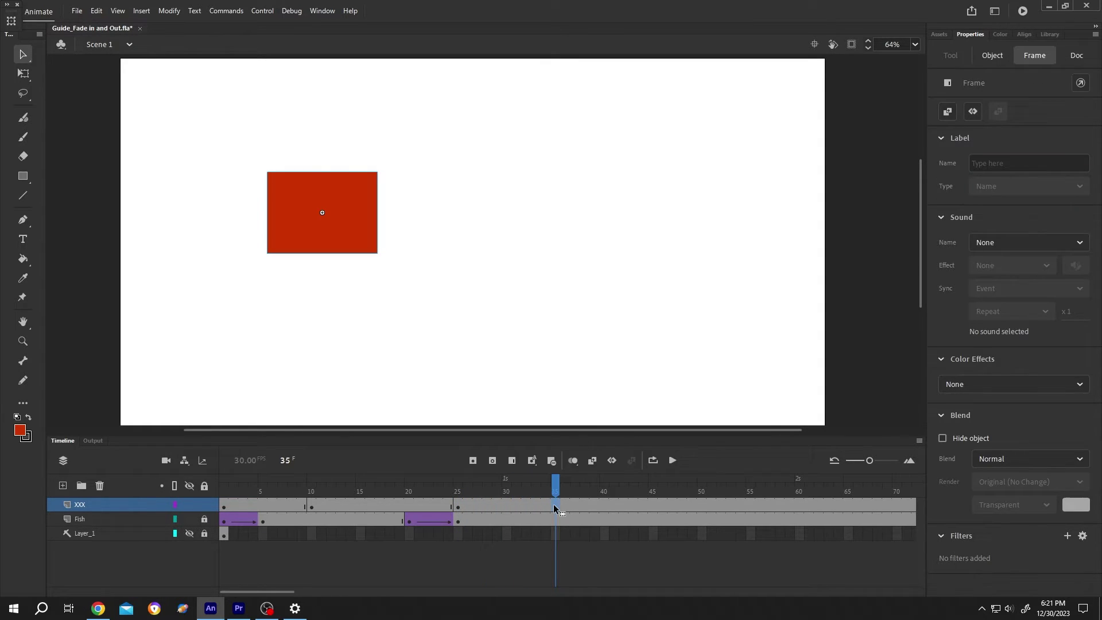
# Set the BOX instance's Alpha to 0% at frame 1
pyautogui.click(223, 506)
pyautogui.click(991, 56)
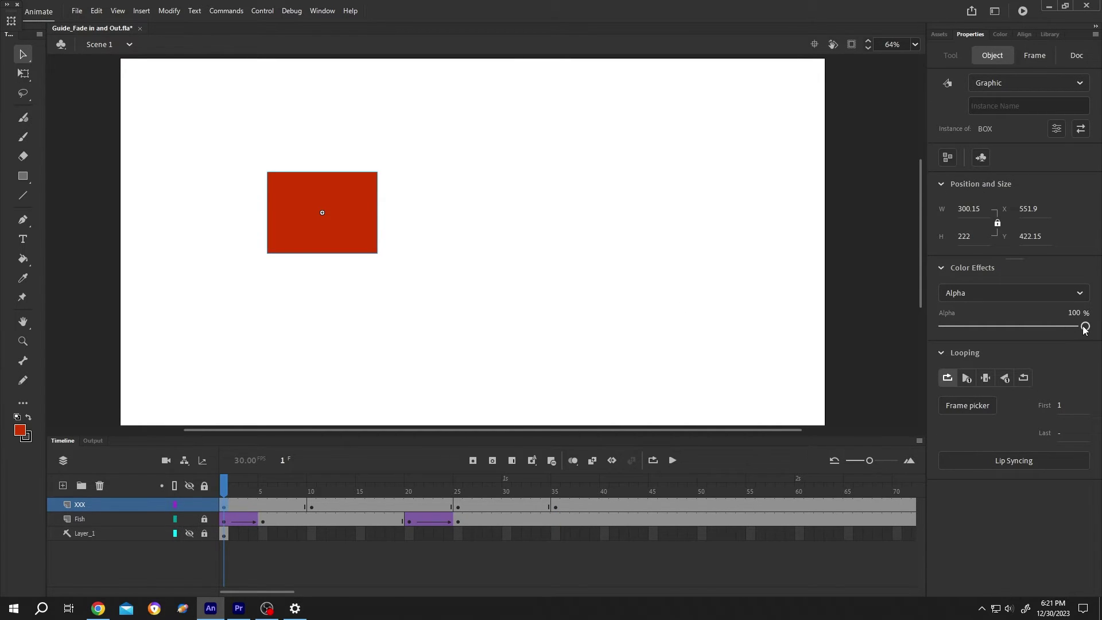
pyautogui.moveTo(1085, 325); pyautogui.dragTo(929, 326)
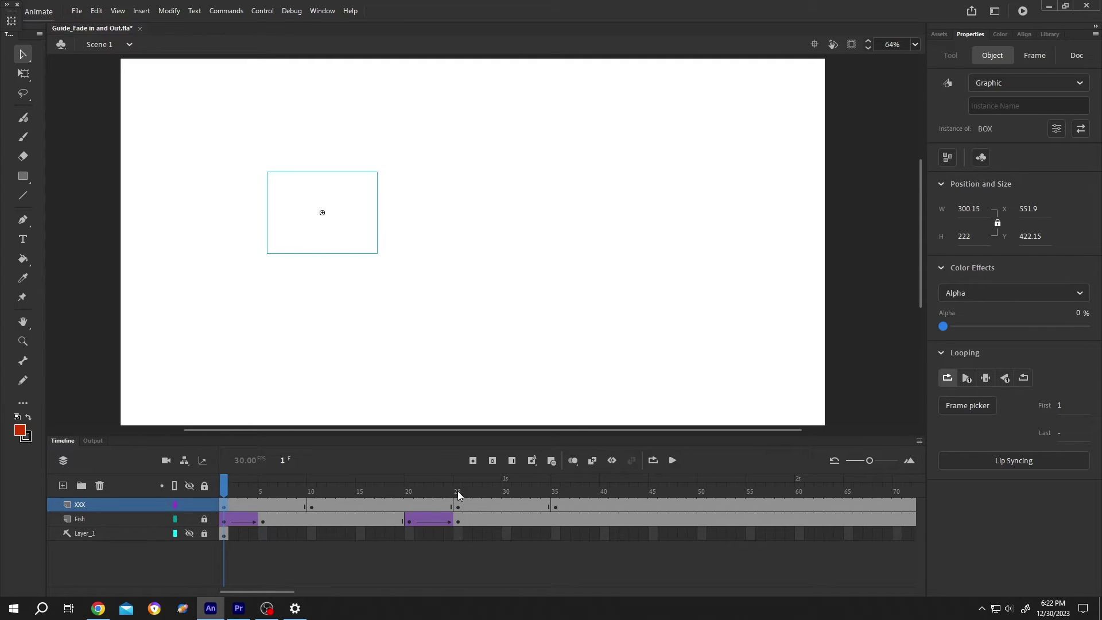
# Create a classic tween over frames 1–10 so the box fades in
pyautogui.rightClick(268, 508)
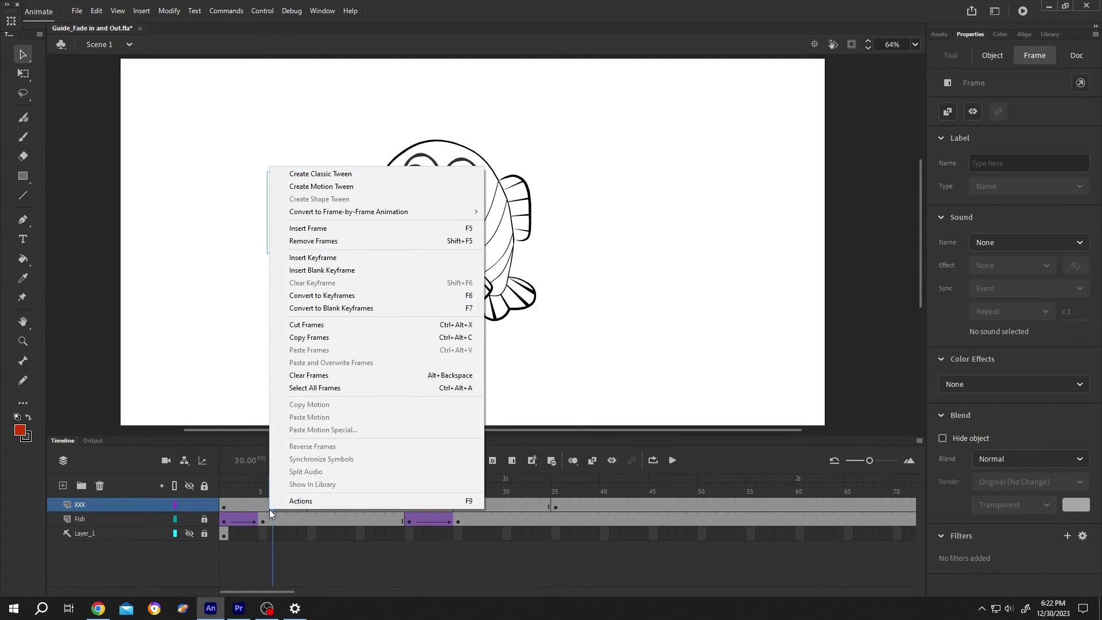
pyautogui.click(352, 174)
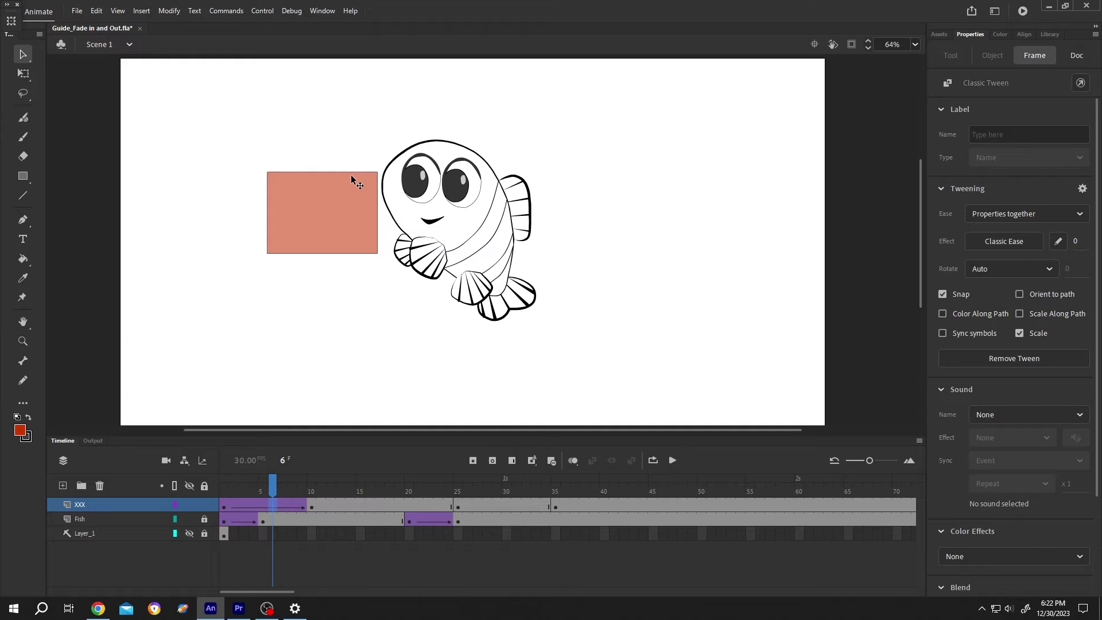
pyautogui.moveTo(275, 485)
pyautogui.mouseDown()
pyautogui.moveTo(222, 490)
pyautogui.moveTo(370, 491)
pyautogui.mouseUp()
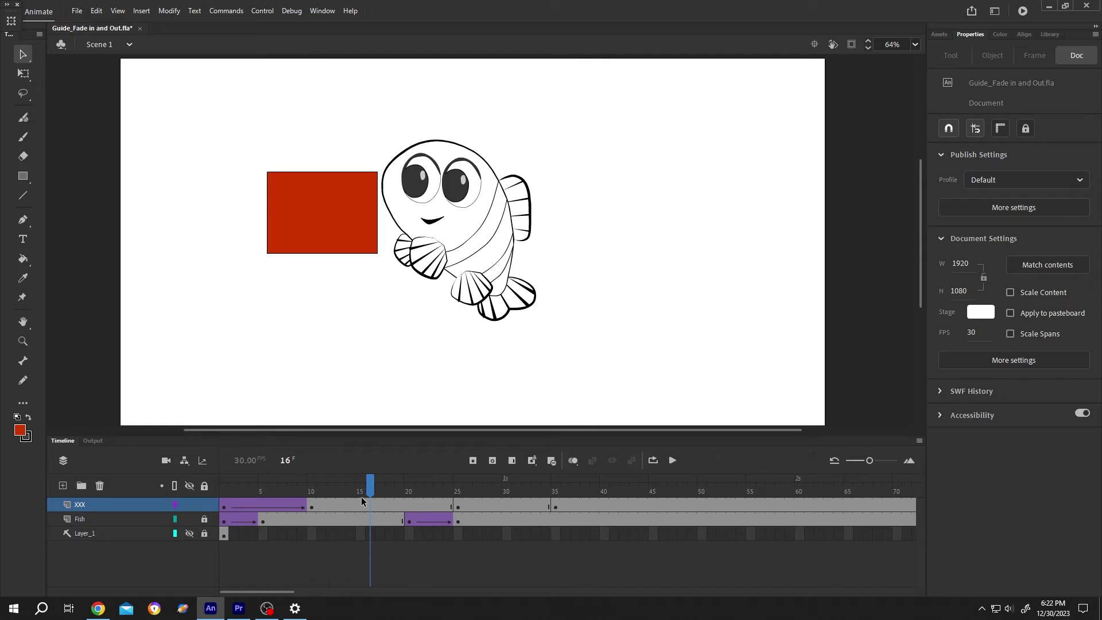
# Set the BOX instance's Alpha to 0% at frame 35
pyautogui.click(556, 506)
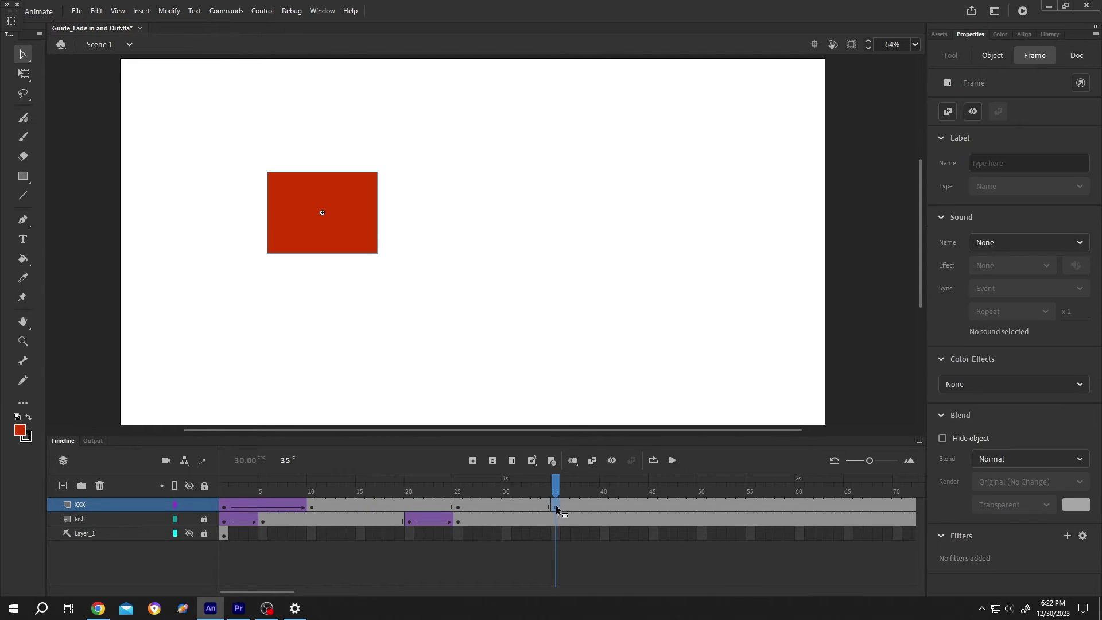
pyautogui.click(992, 56)
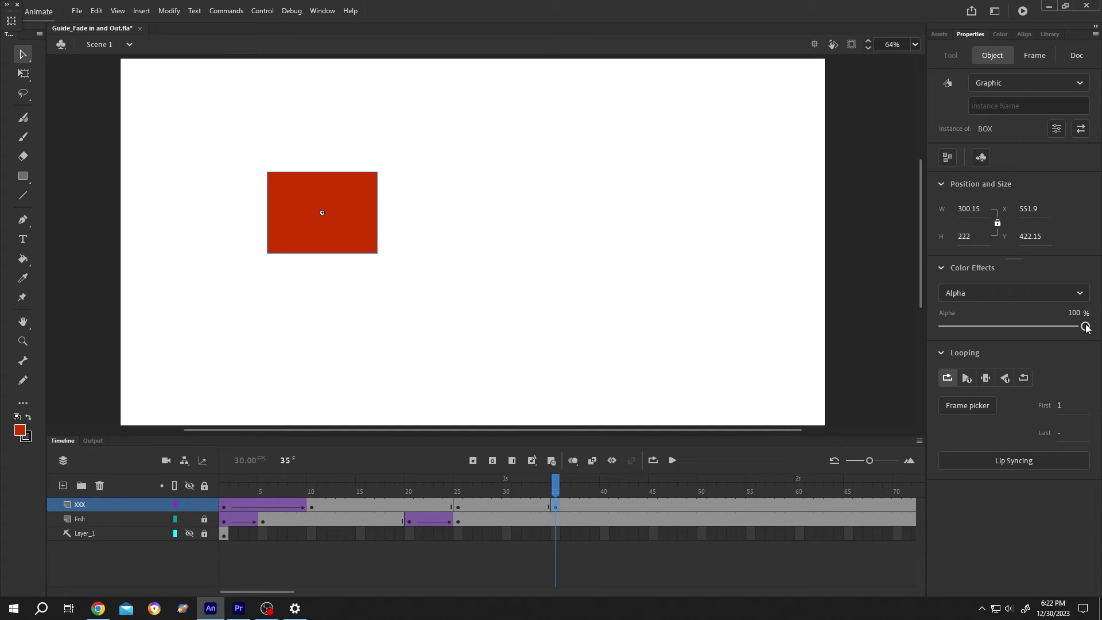
pyautogui.moveTo(1086, 326); pyautogui.dragTo(943, 326)
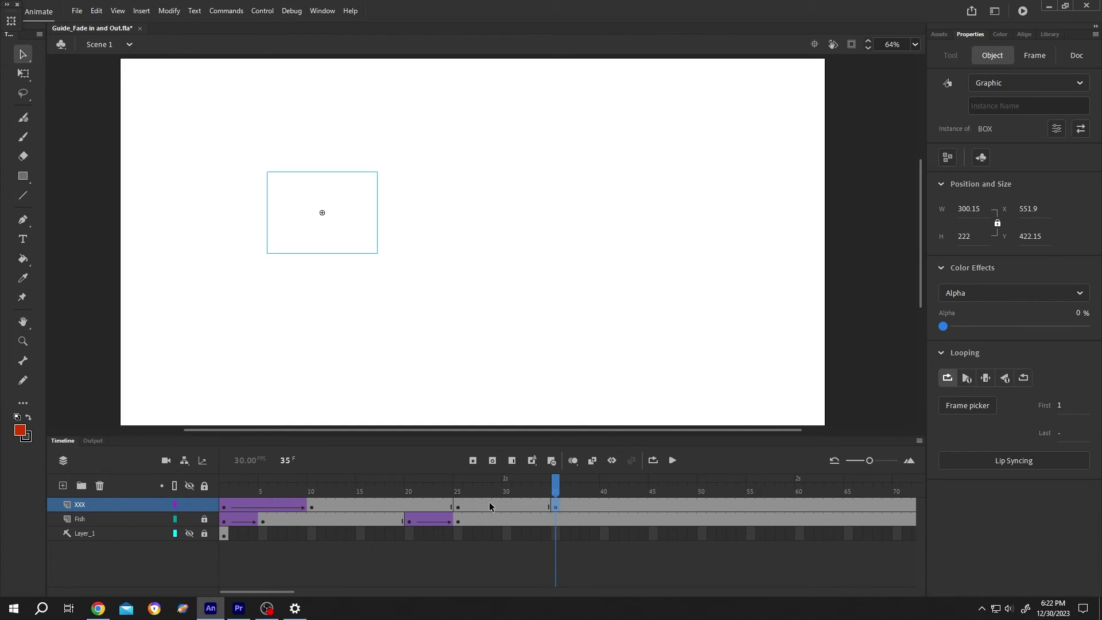
# Create a classic tween over frames 25–35 so the box fades out, and preview it
pyautogui.rightClick(501, 509)
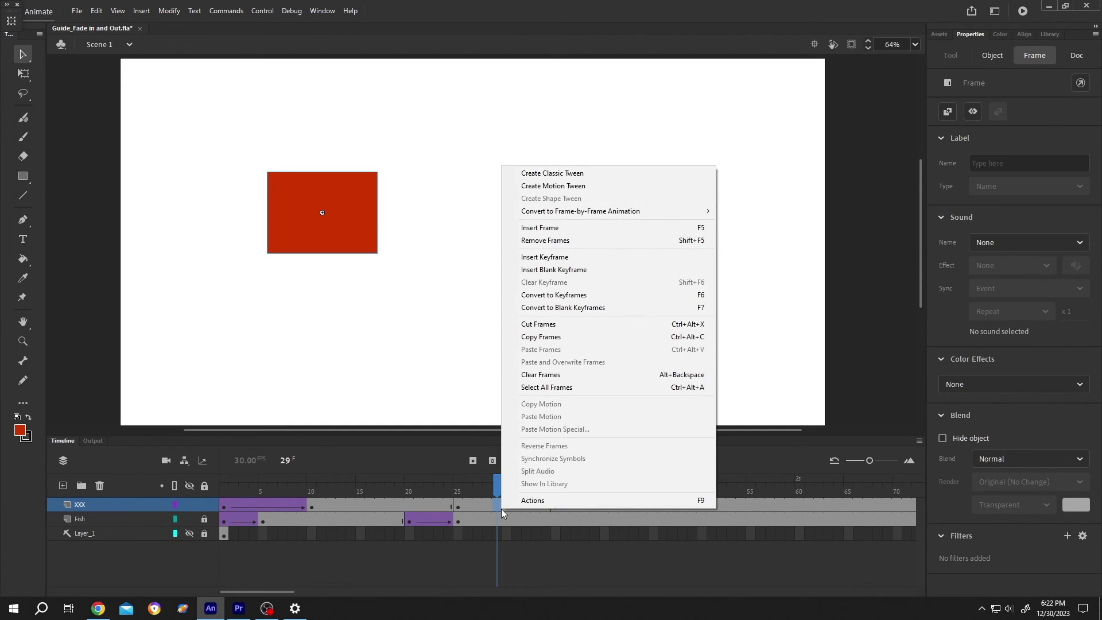
pyautogui.click(552, 173)
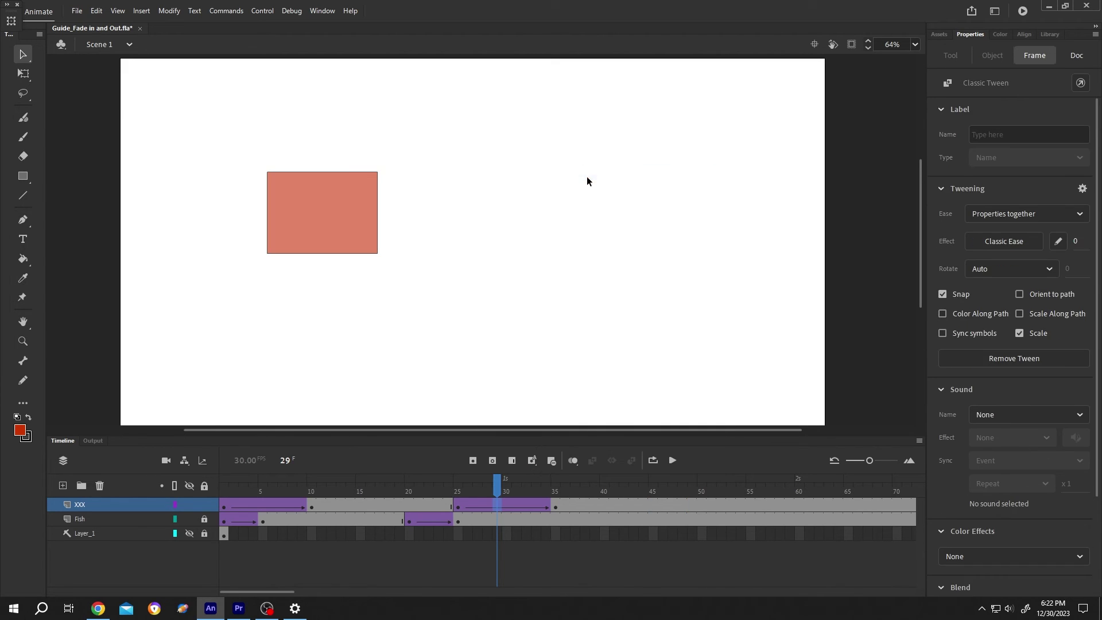
pyautogui.click(448, 483)
pyautogui.moveTo(449, 480)
pyautogui.mouseDown()
pyautogui.moveTo(528, 486)
pyautogui.moveTo(274, 486)
pyautogui.moveTo(225, 502)
pyautogui.moveTo(568, 491)
pyautogui.moveTo(335, 517)
pyautogui.mouseUp()
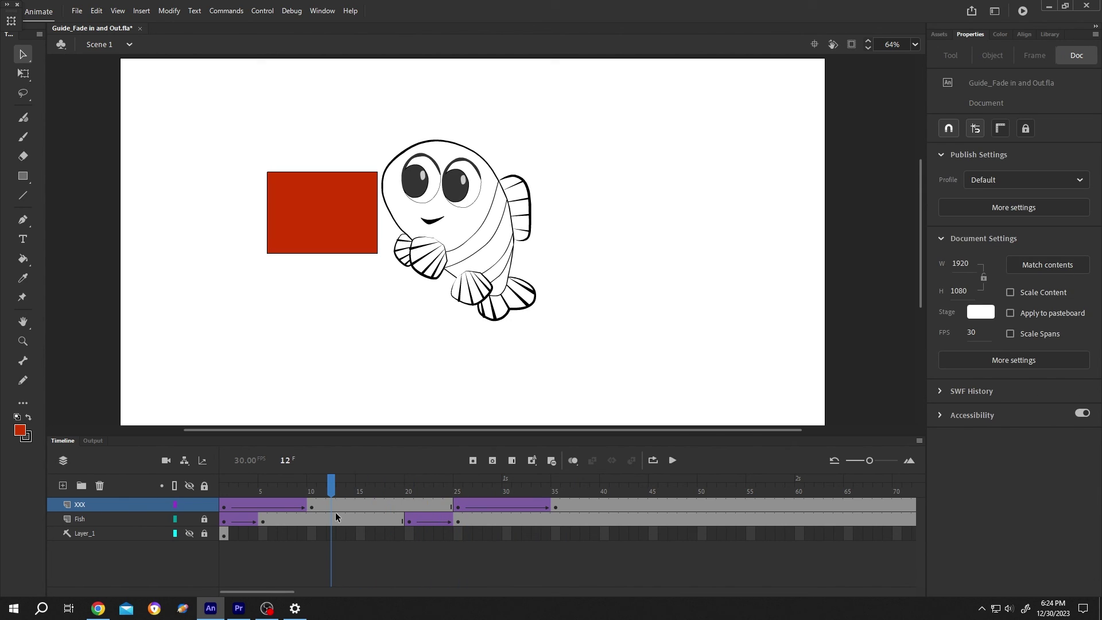